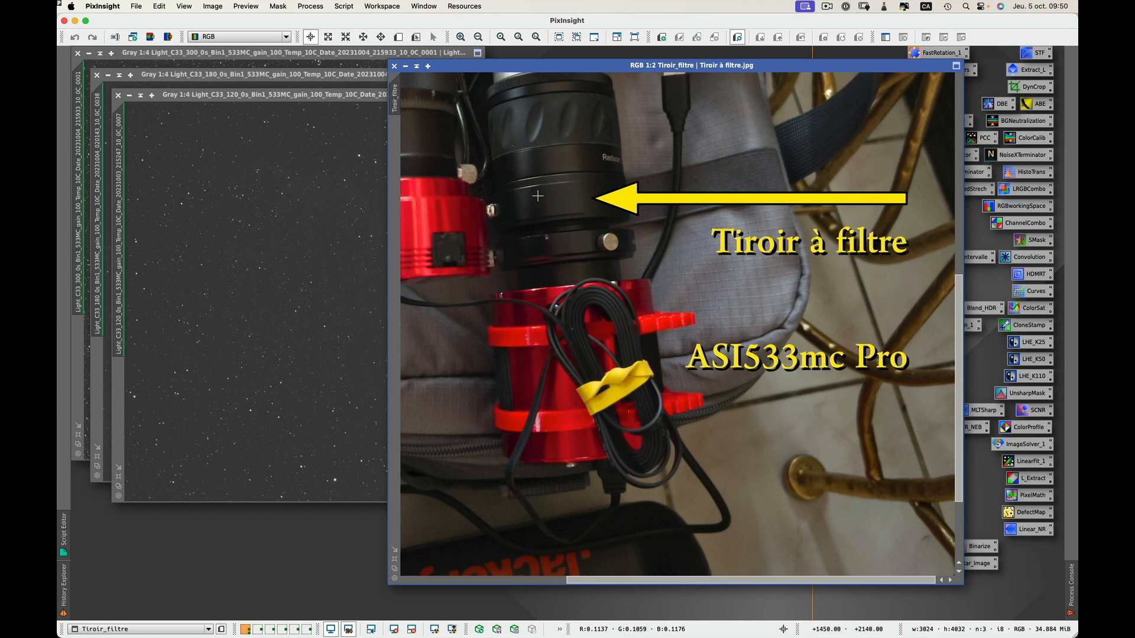
# Bring the 120 s, 180 s and 300 s C33 light frames to the front one after another for viewing
pyautogui.click(64, 539)
pyautogui.click(270, 175)
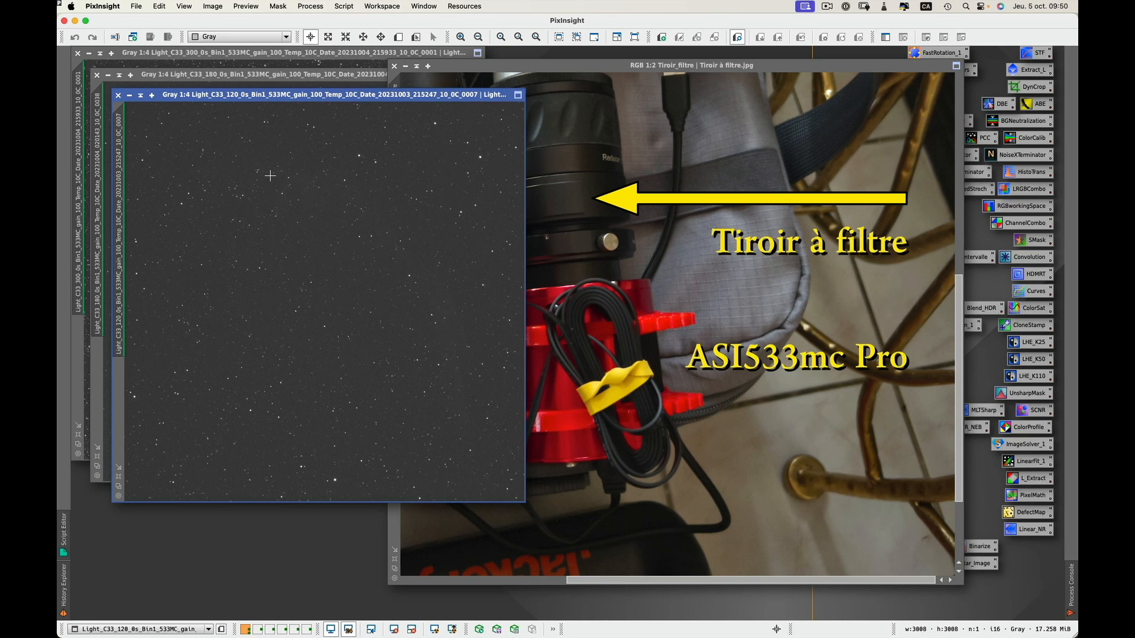
pyautogui.click(214, 85)
pyautogui.click(217, 63)
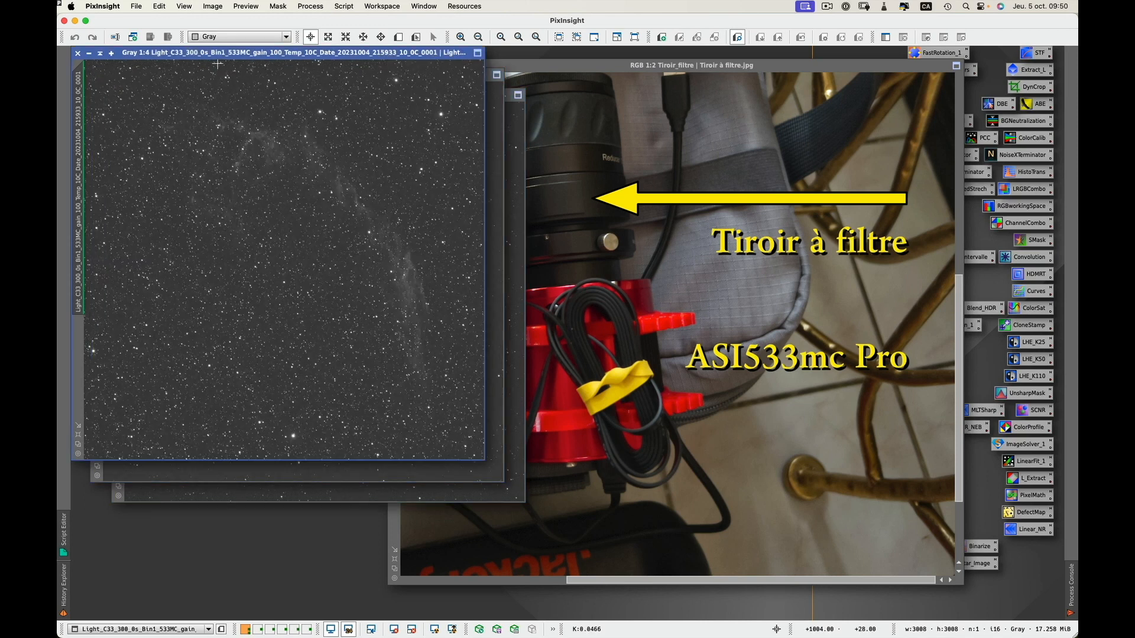
# Open the FITS header viewer and examine the 120 s C33 frame's keywords down to the FILTER entry
pyautogui.click(136, 7)
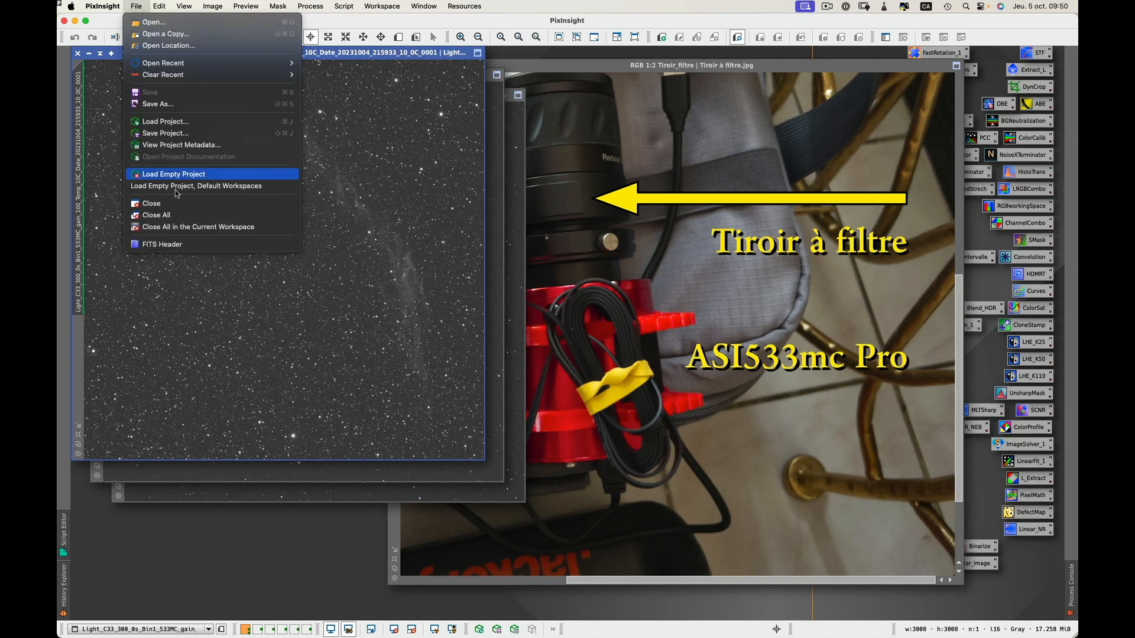
pyautogui.click(171, 244)
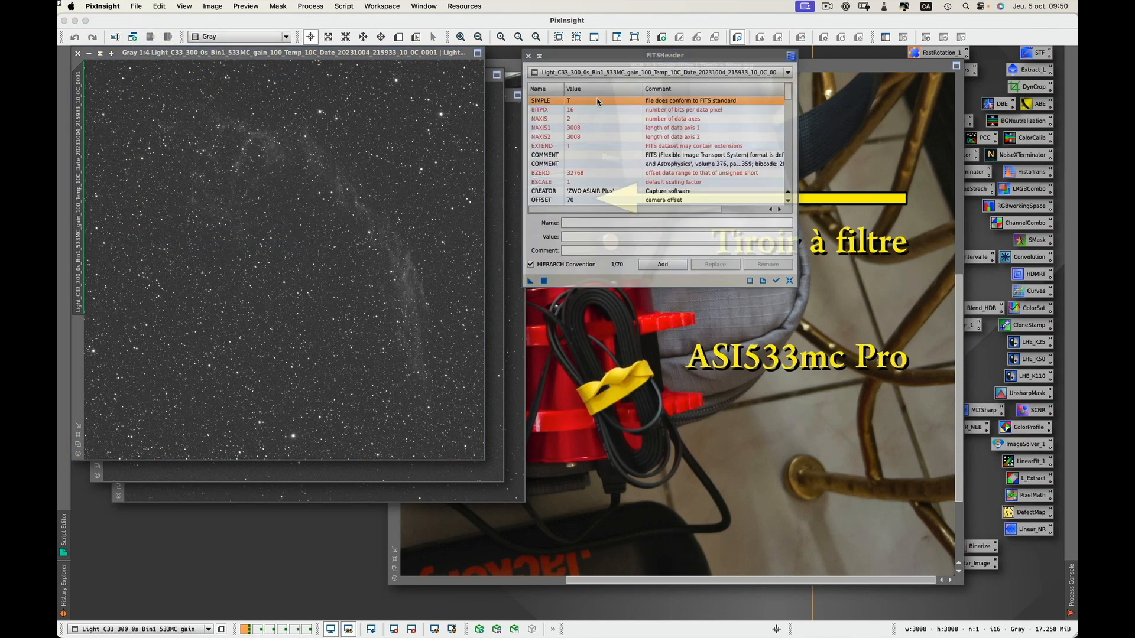
pyautogui.click(600, 74)
pyautogui.click(600, 74)
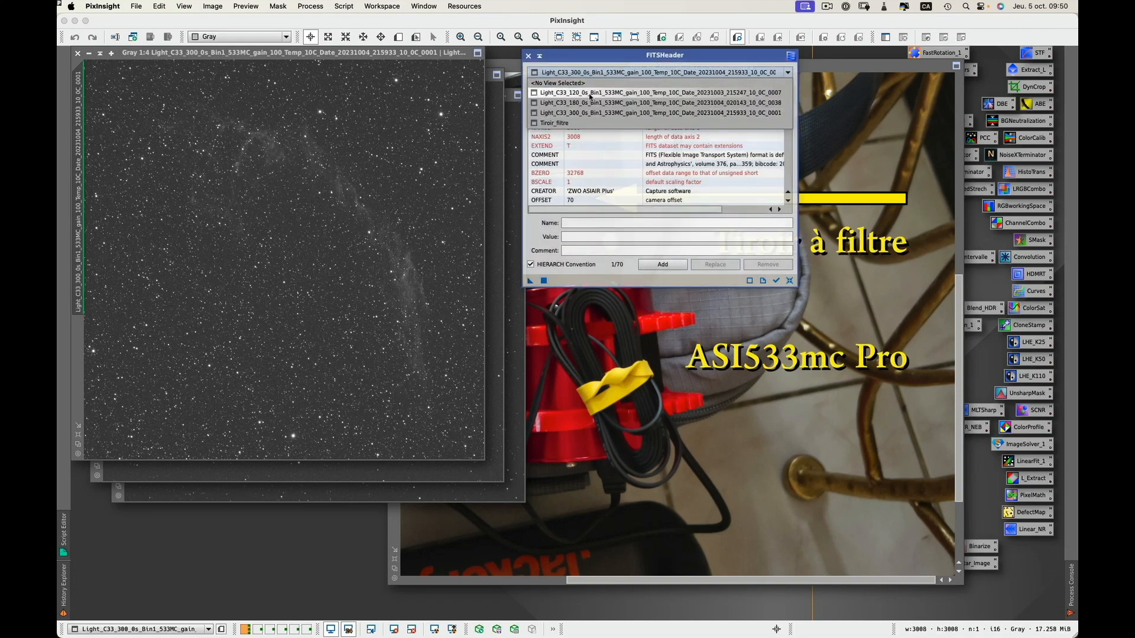
pyautogui.click(590, 94)
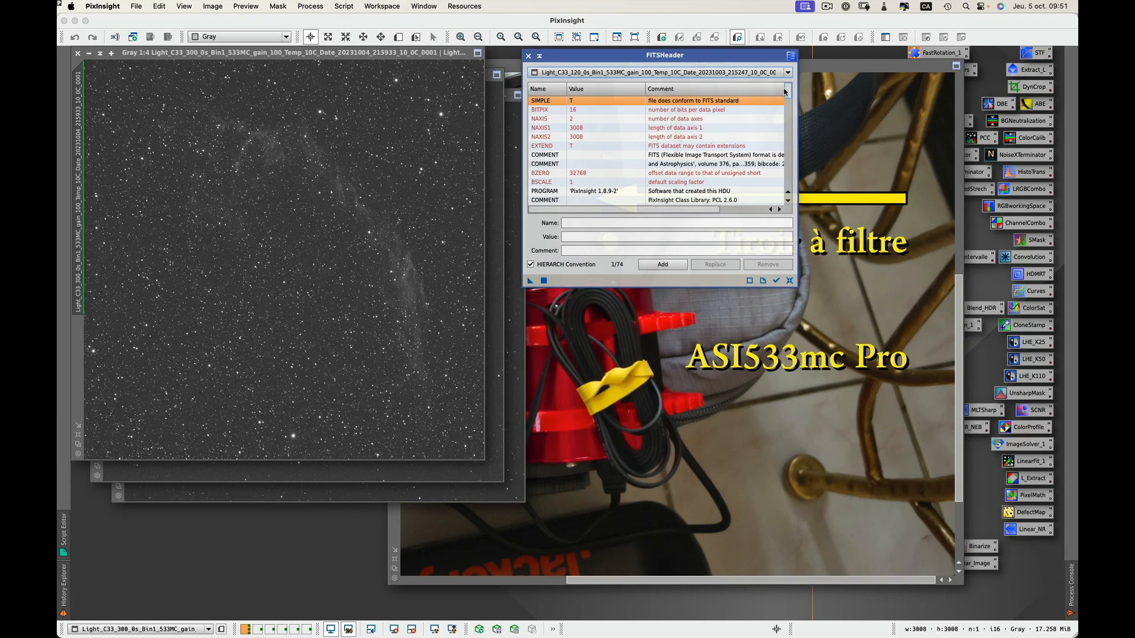
pyautogui.moveTo(783, 92); pyautogui.dragTo(792, 189)
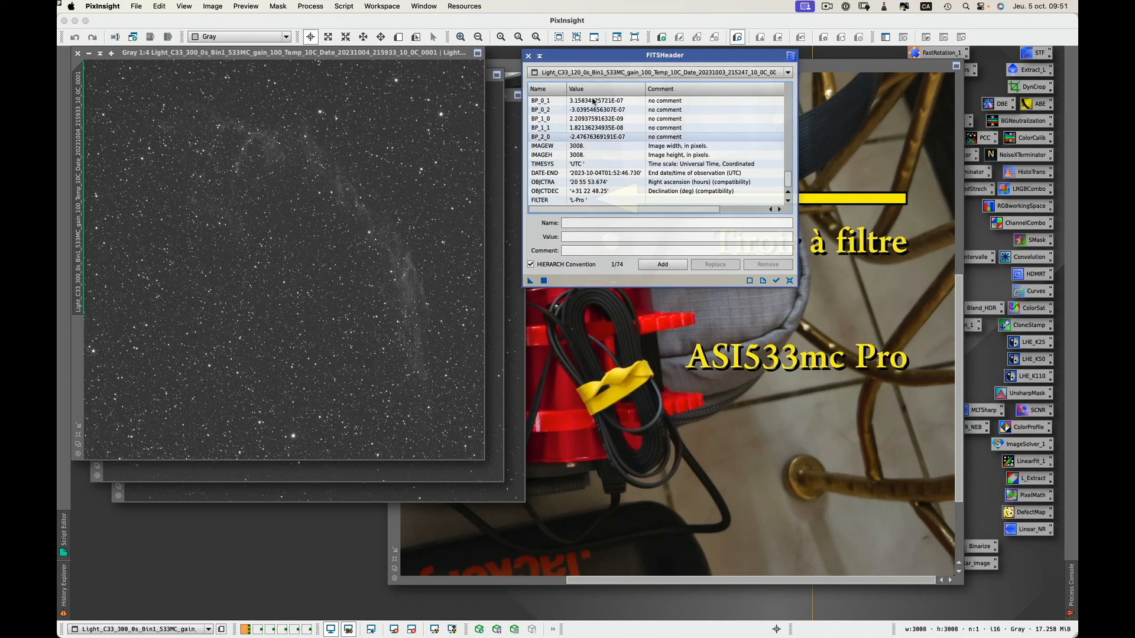
# Check the FITS headers of the 180 s and 300 s frames for a FILTER keyword and close the header viewer
pyautogui.click(587, 74)
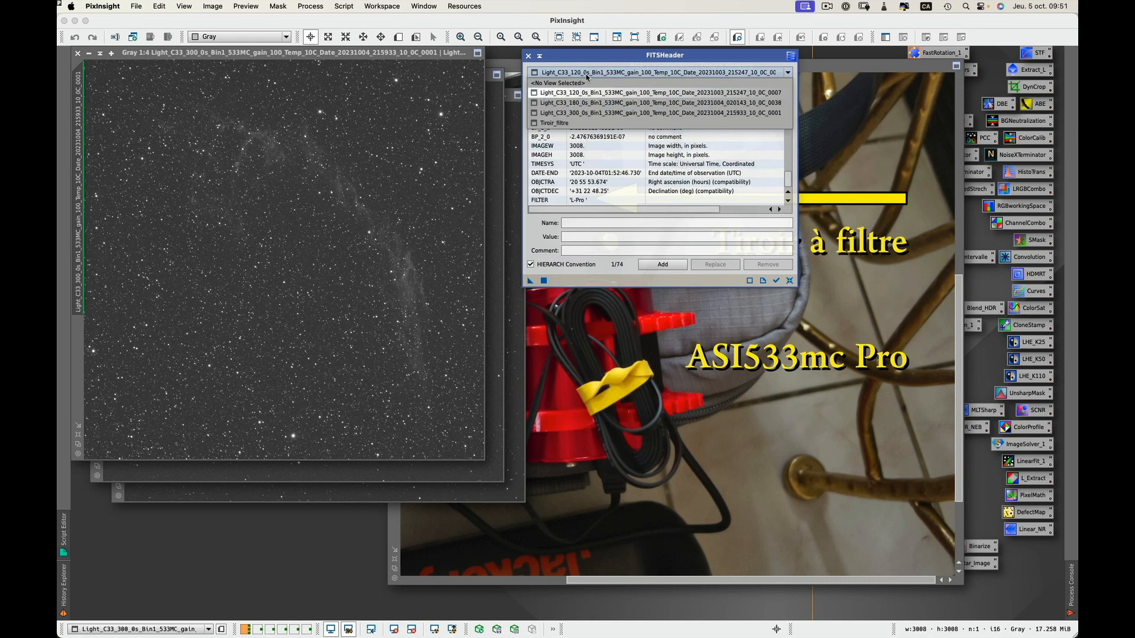
pyautogui.click(582, 103)
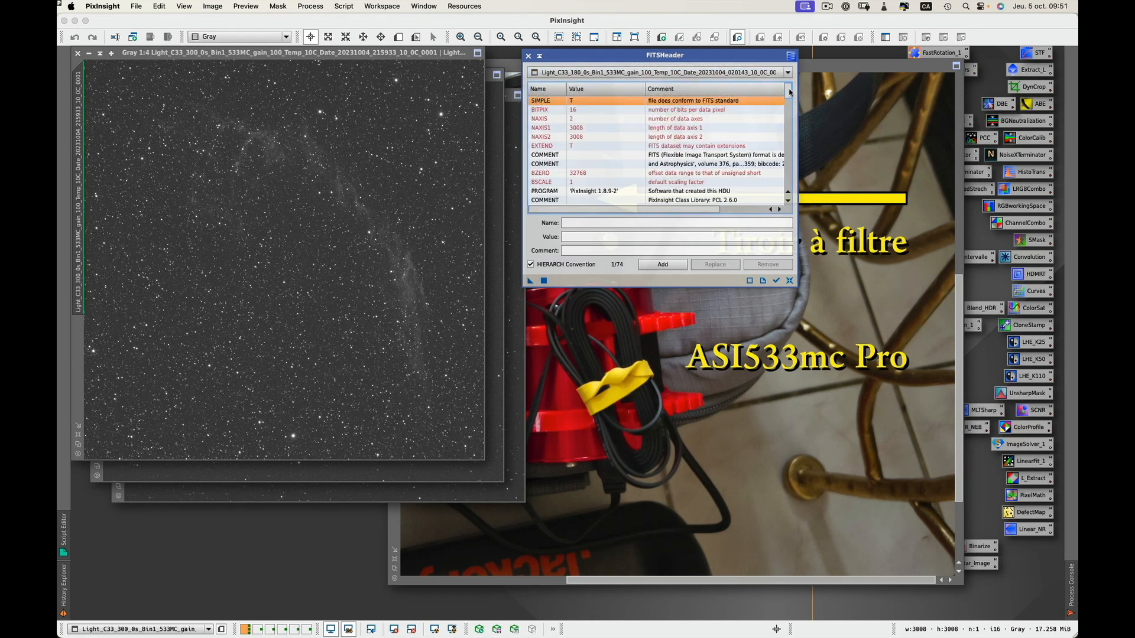
pyautogui.moveTo(787, 93); pyautogui.dragTo(790, 179)
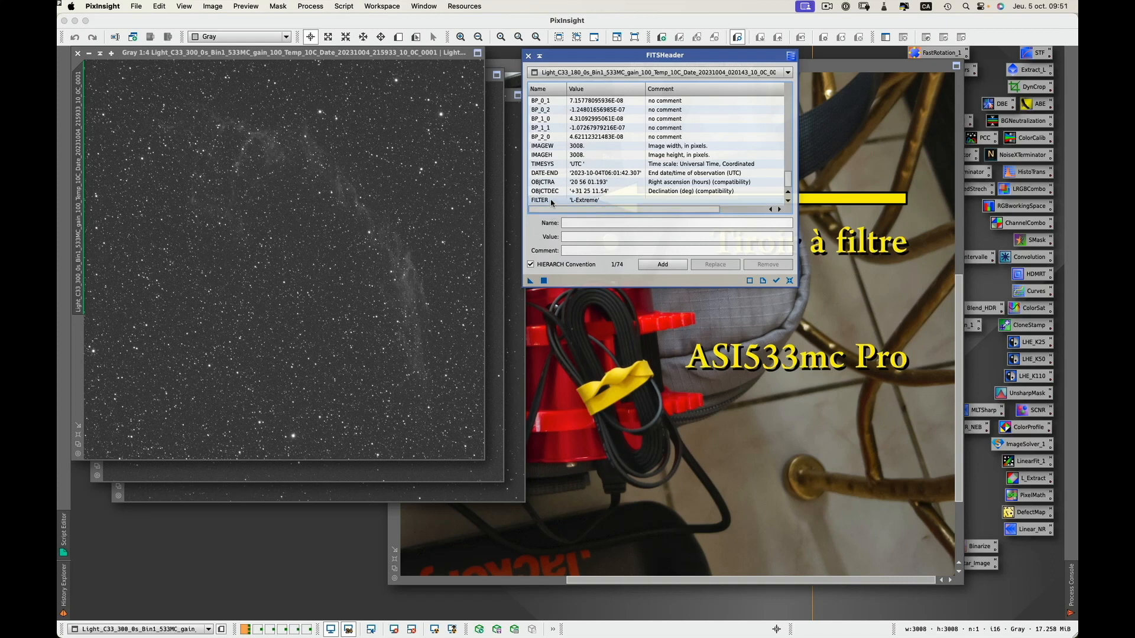
pyautogui.click(605, 72)
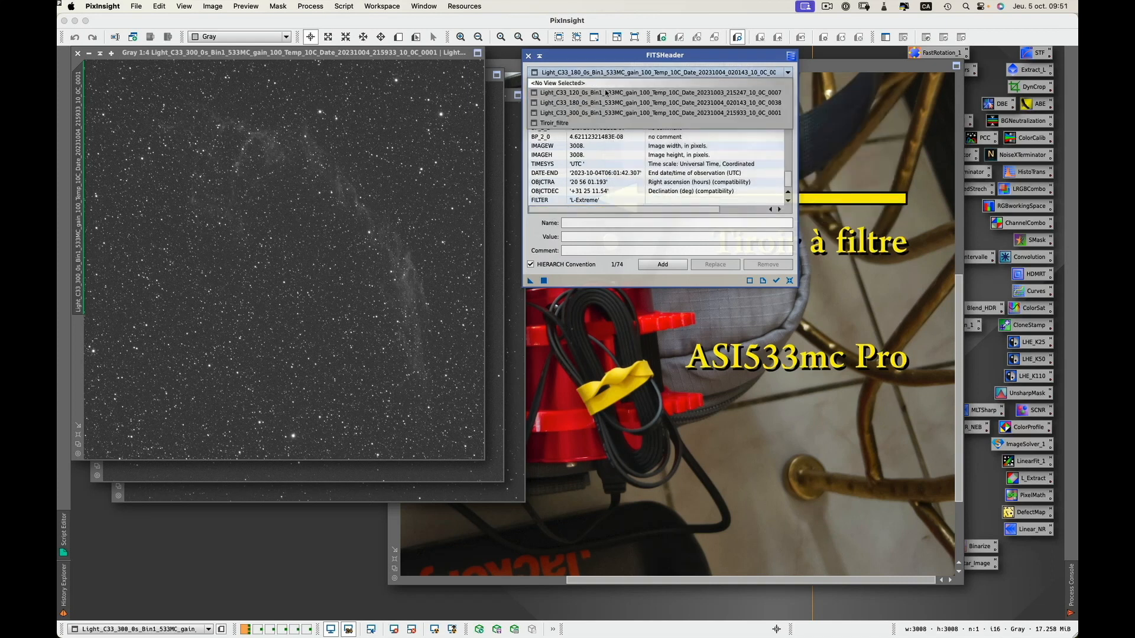
pyautogui.click(606, 112)
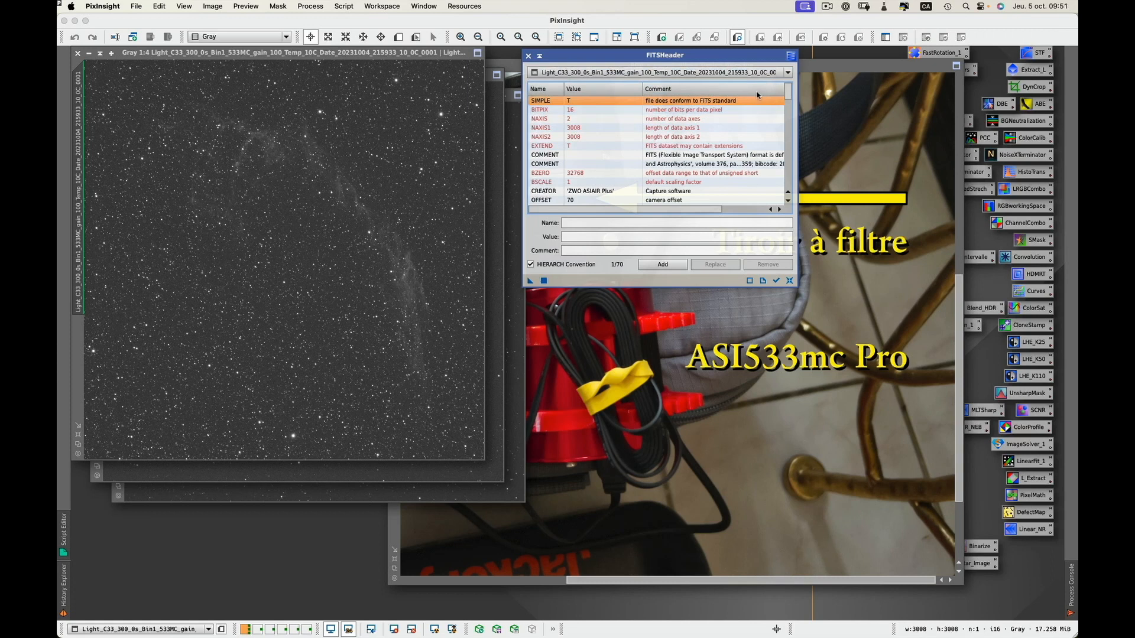
pyautogui.moveTo(787, 93); pyautogui.dragTo(789, 181)
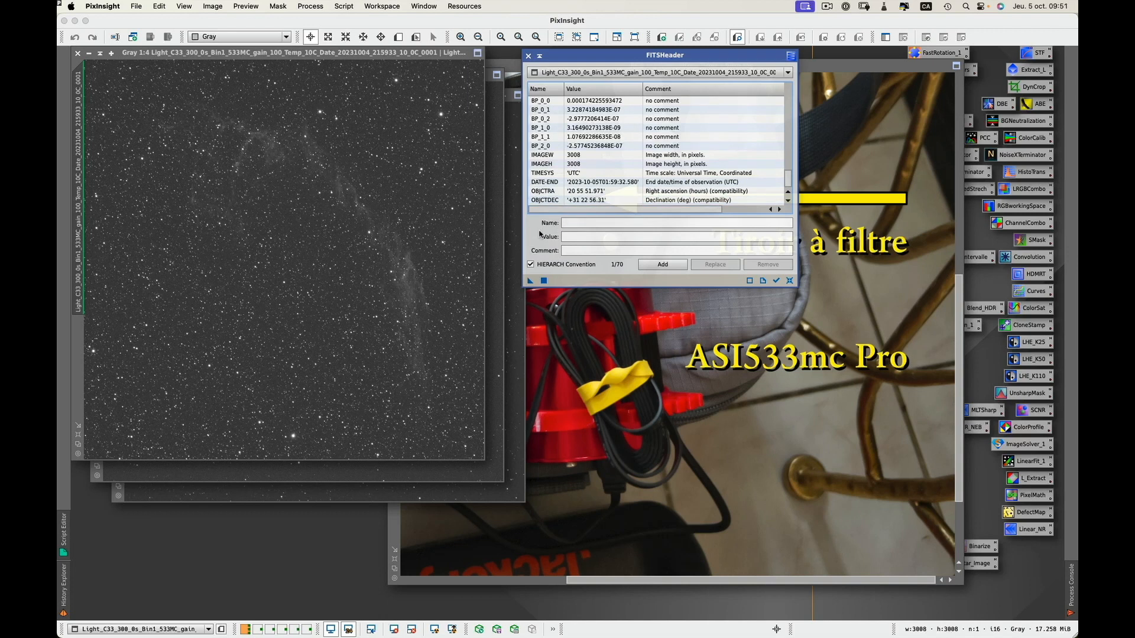
pyautogui.click(528, 56)
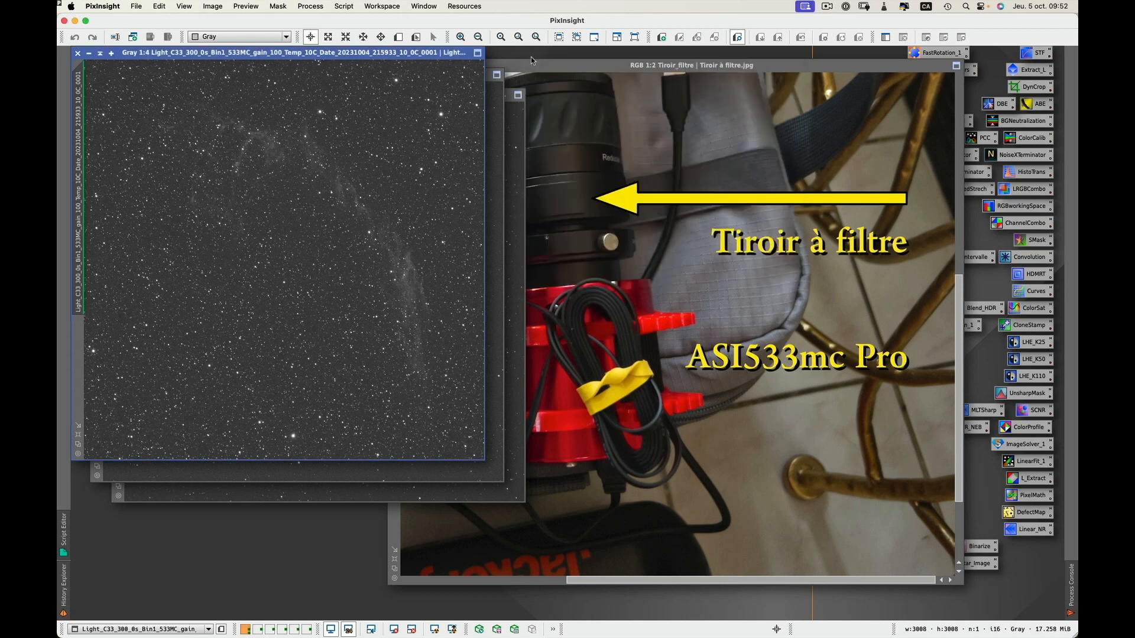
# Run the MoP script for grafting FITS header keywords in batches, with keyword Filter and value L-Pro
pyautogui.click(344, 7)
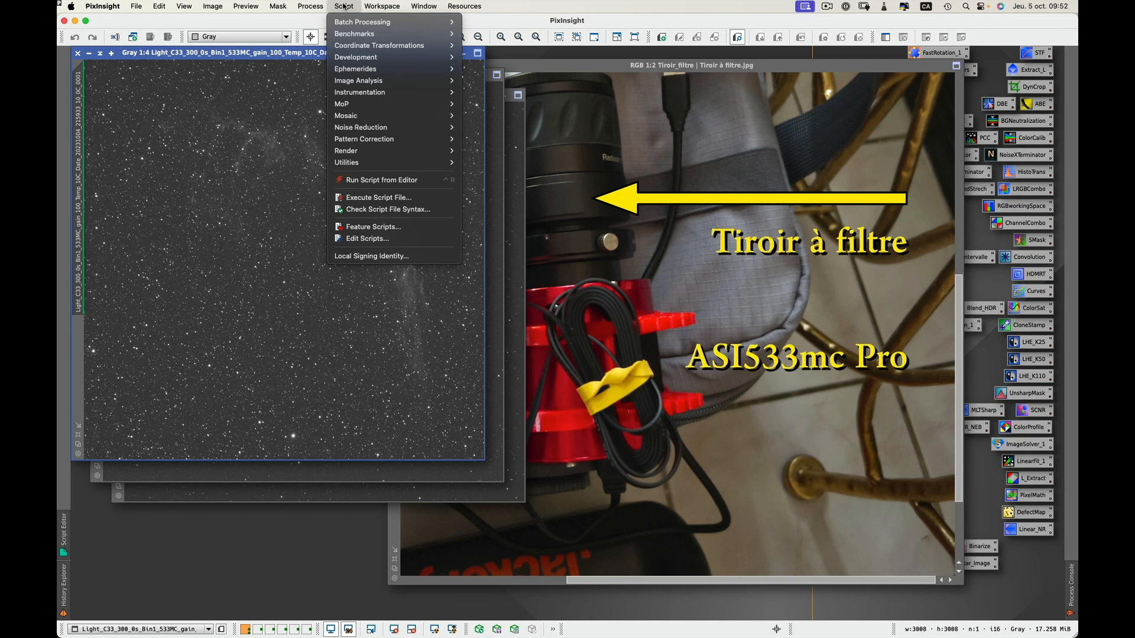
pyautogui.moveTo(364, 105)
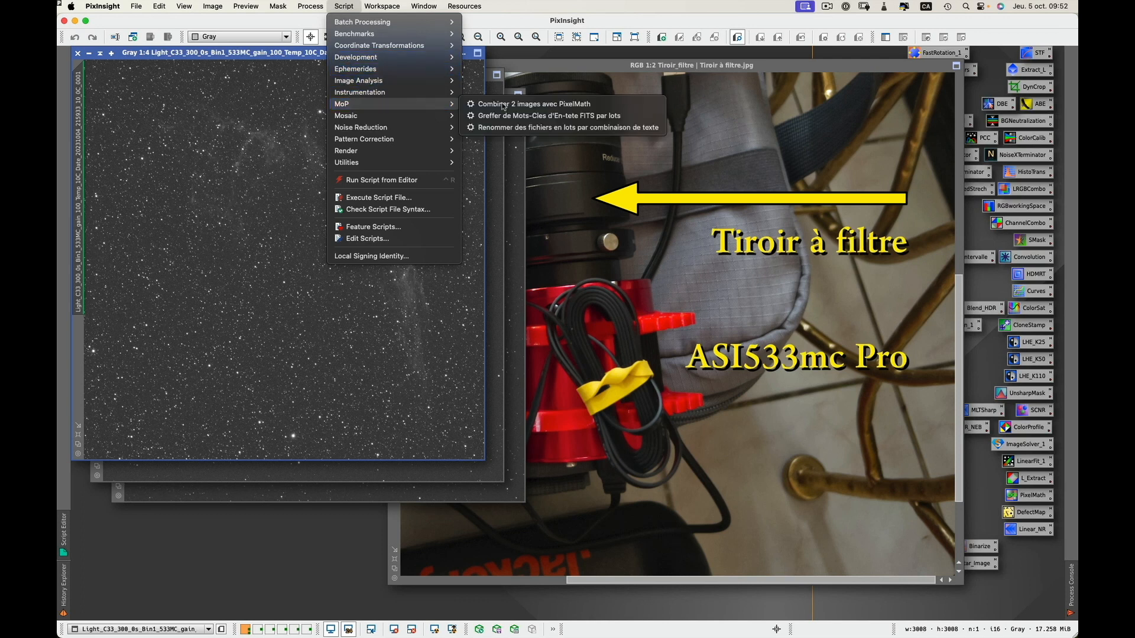
pyautogui.click(563, 116)
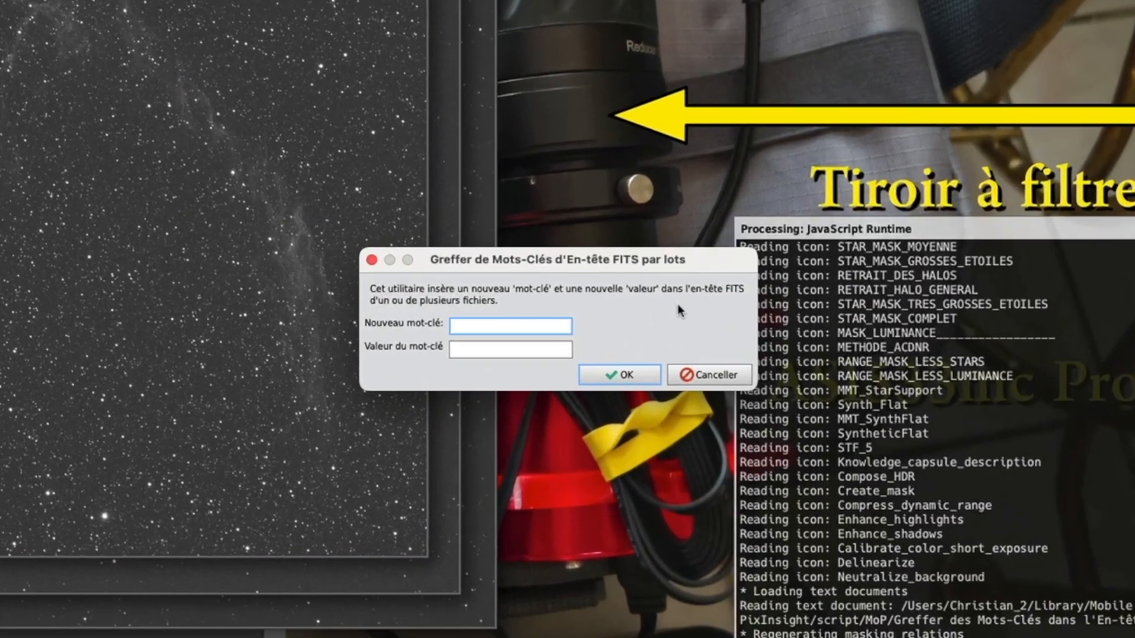
pyautogui.write('Filter')
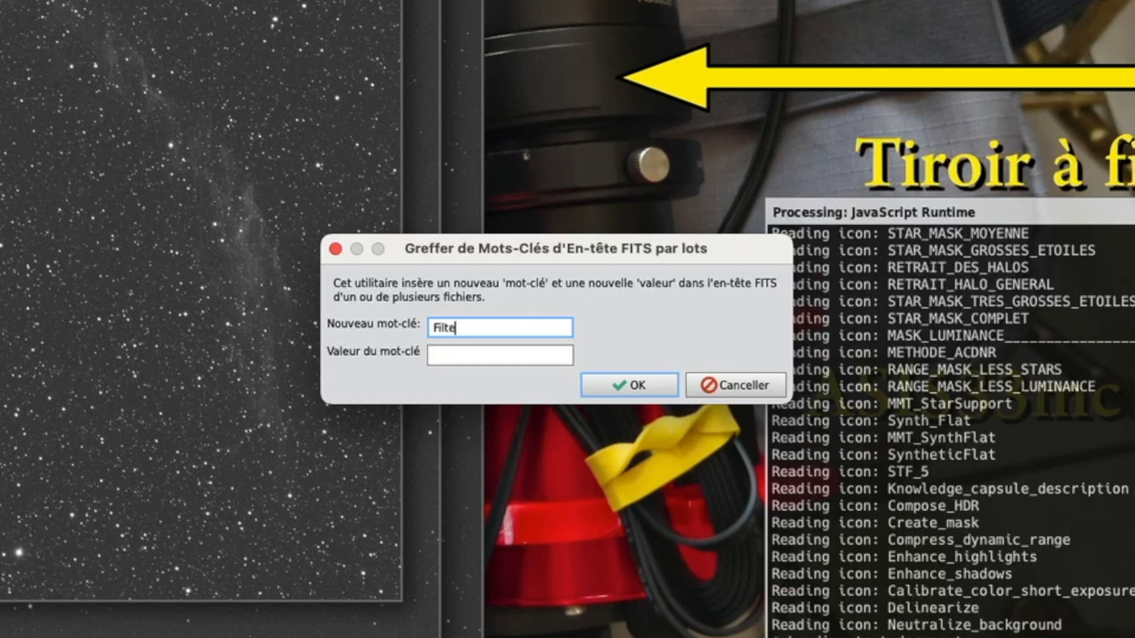
pyautogui.click(471, 354)
pyautogui.write('L-Pro')
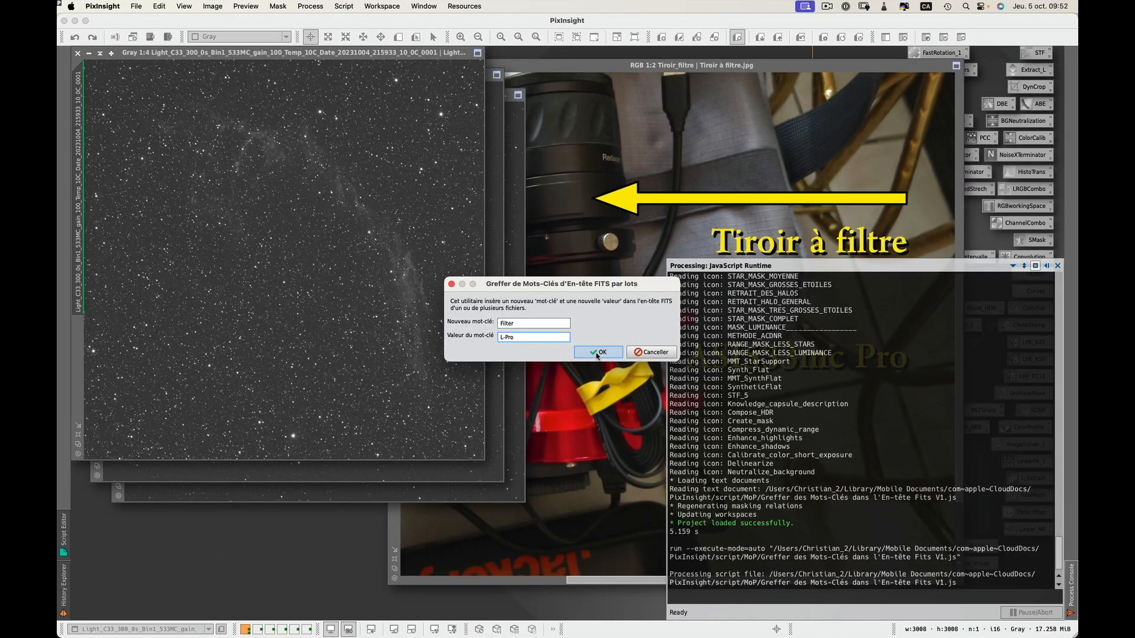
pyautogui.click(597, 352)
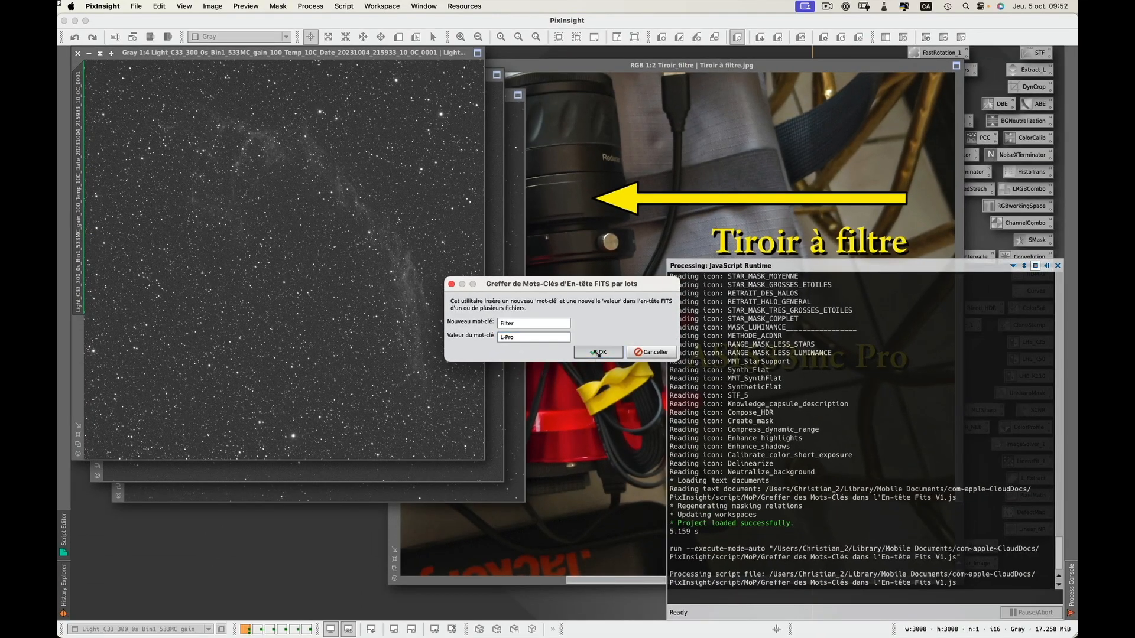
# Apply the keyword to all six 300 s light files in the 1 - L-Pro folder of Evostar 80ED
pyautogui.click(619, 133)
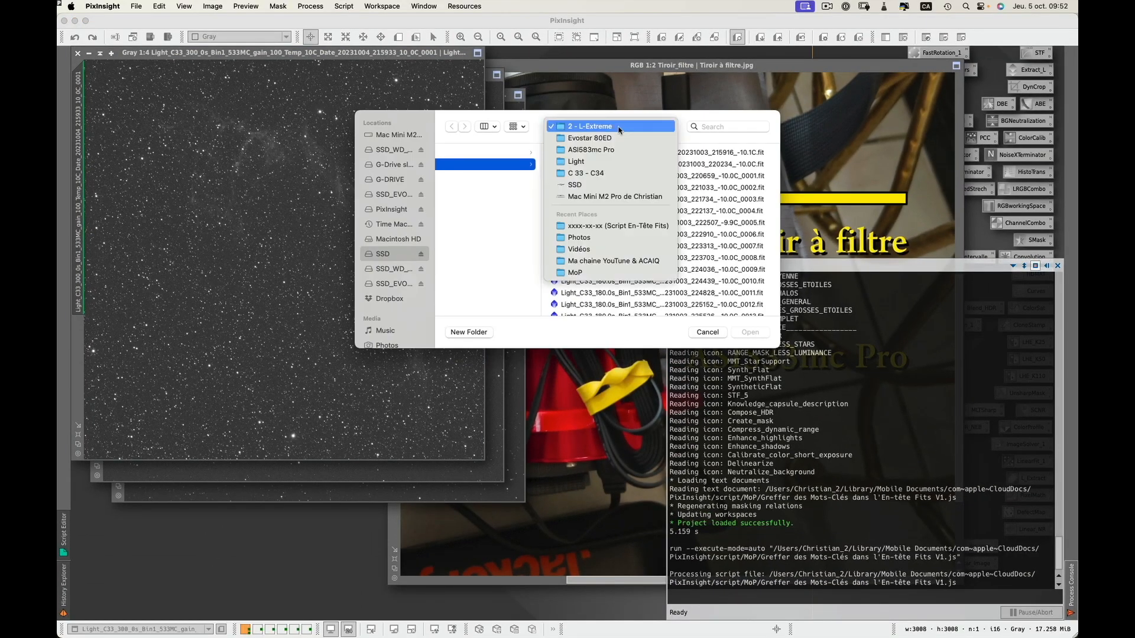
pyautogui.click(612, 142)
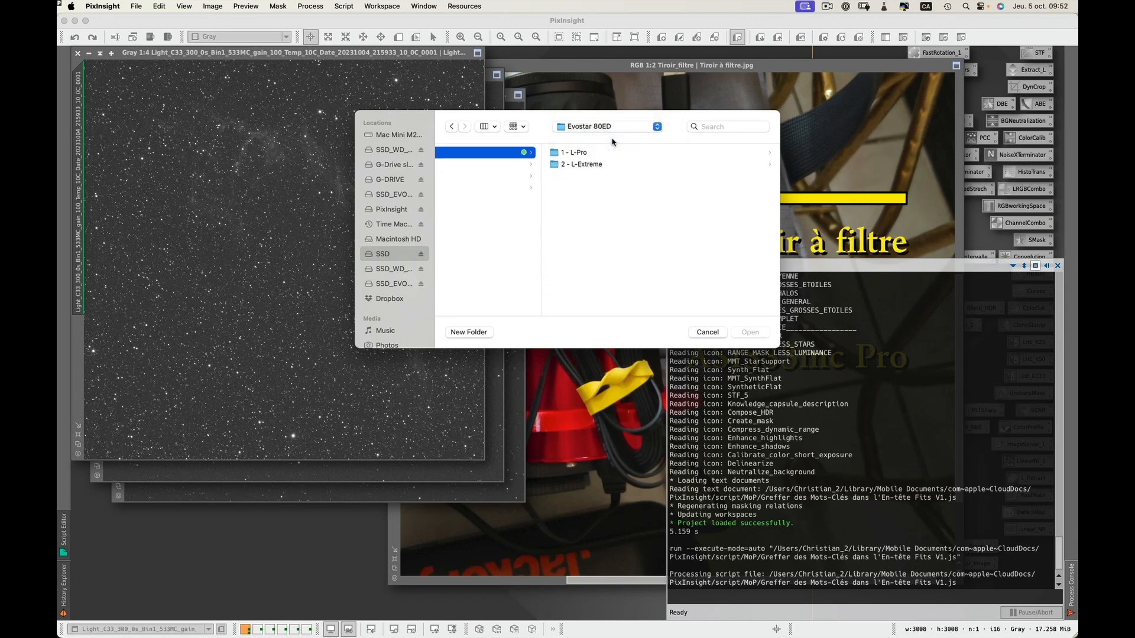
pyautogui.doubleClick(580, 154)
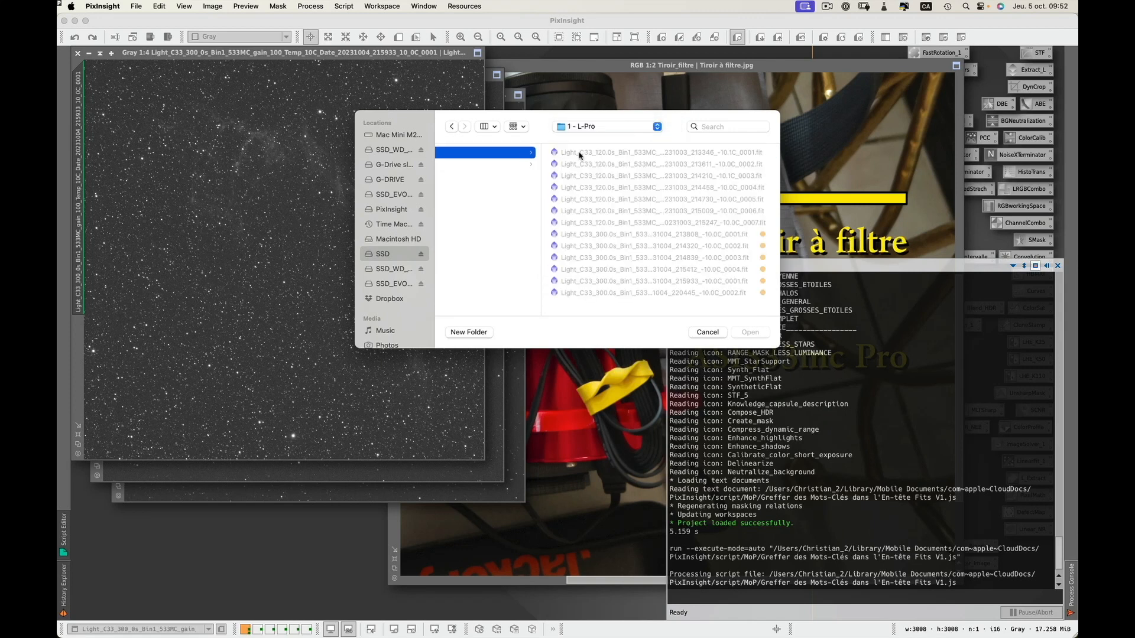
pyautogui.click(646, 236)
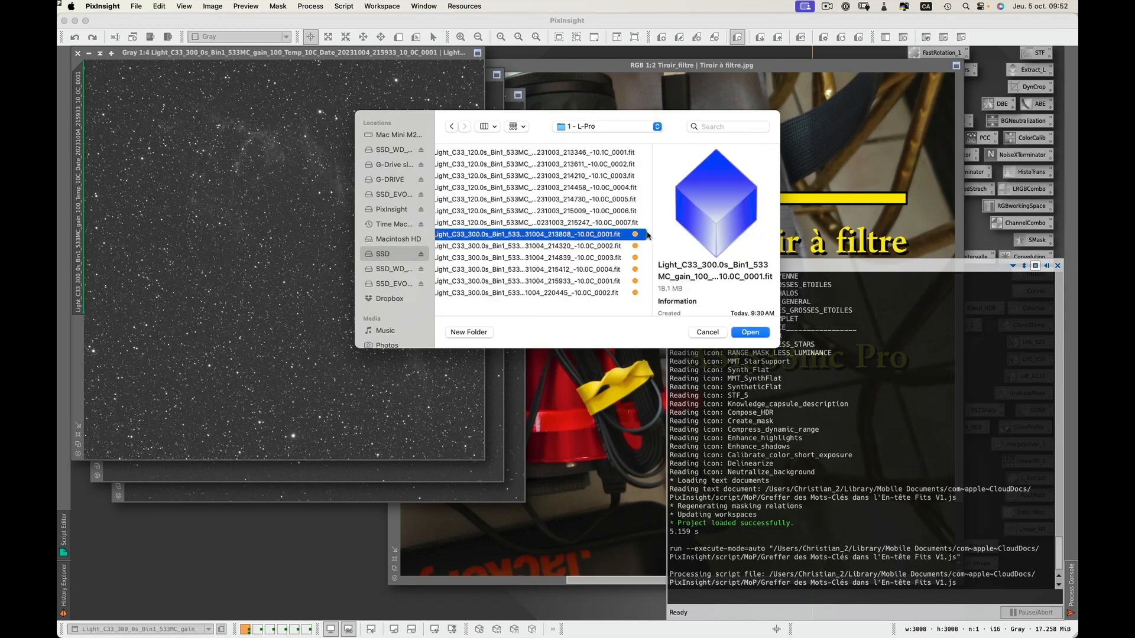
pyautogui.keyDown('shift'); pyautogui.click(601, 294); pyautogui.keyUp('shift')
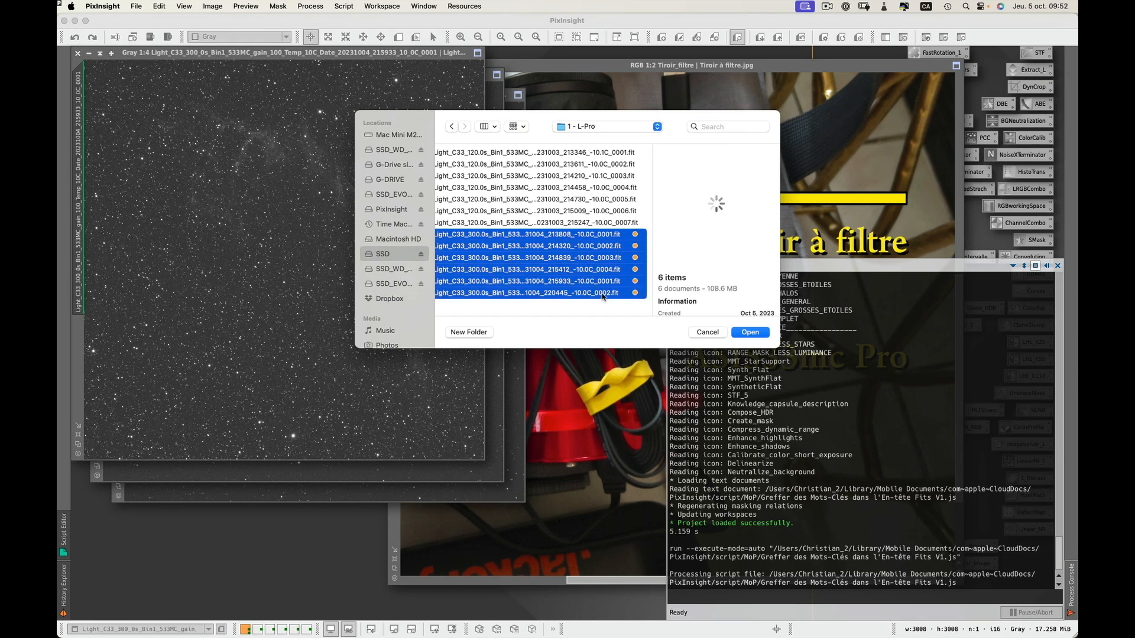
pyautogui.click(760, 334)
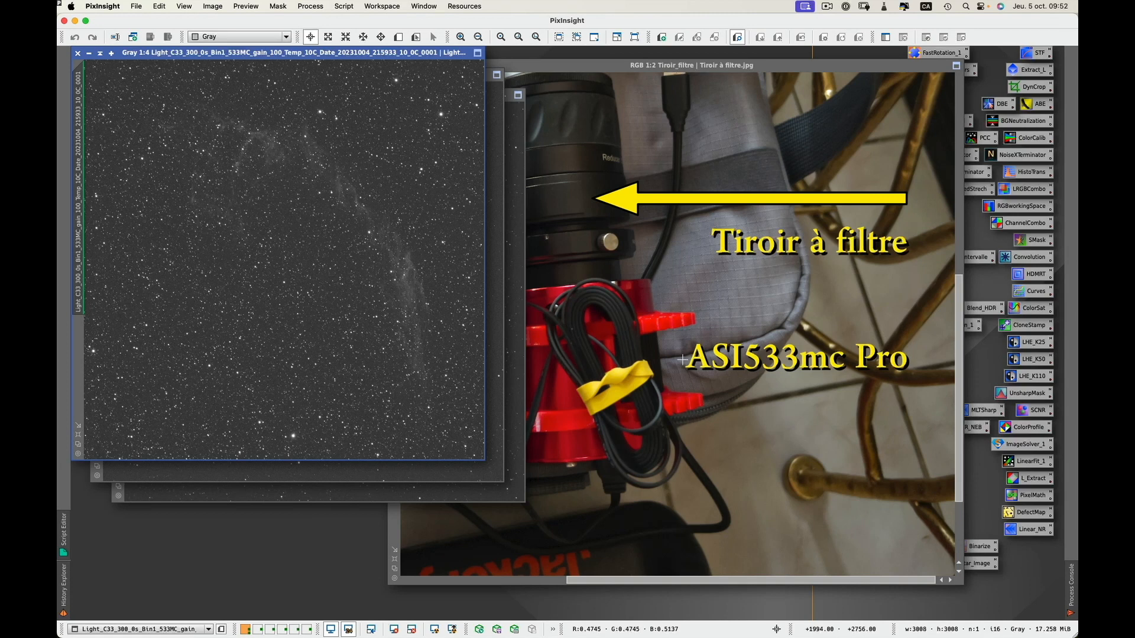
# Run the FITS header keyword grafting script again with keyword Filter and value L-Extreme
pyautogui.click(349, 6)
pyautogui.moveTo(371, 104)
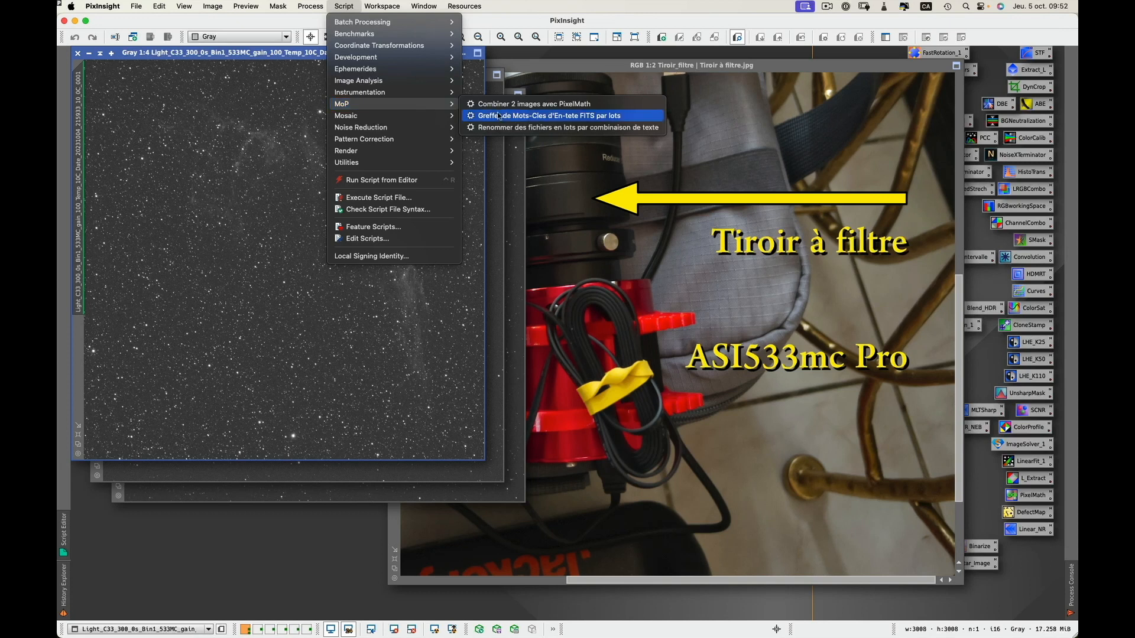
pyautogui.click(559, 116)
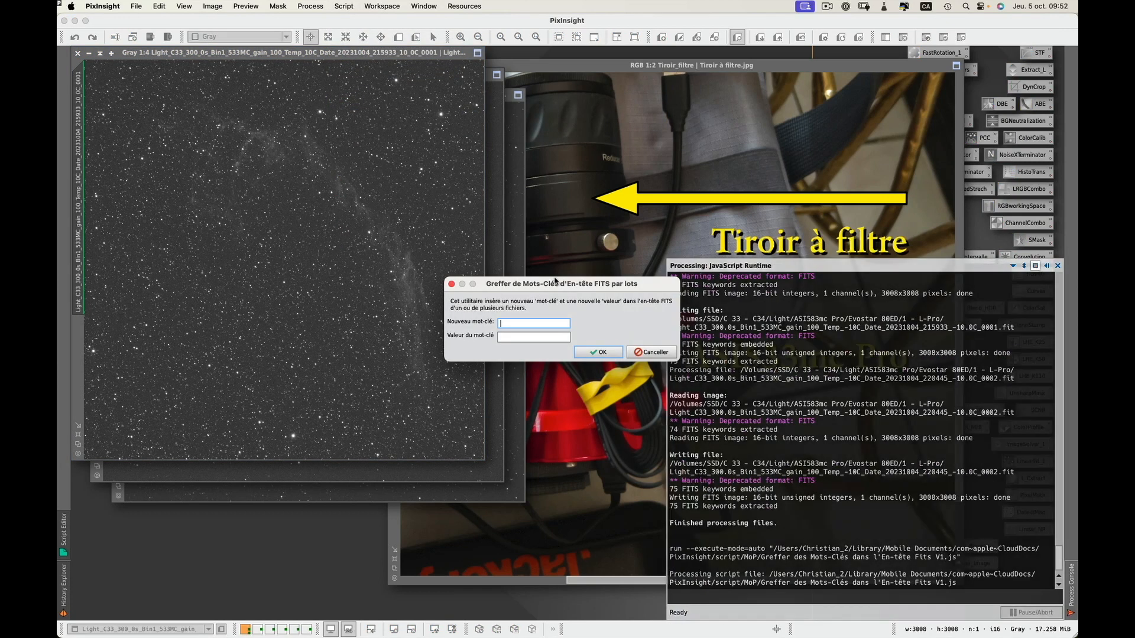
pyautogui.write('Filter')
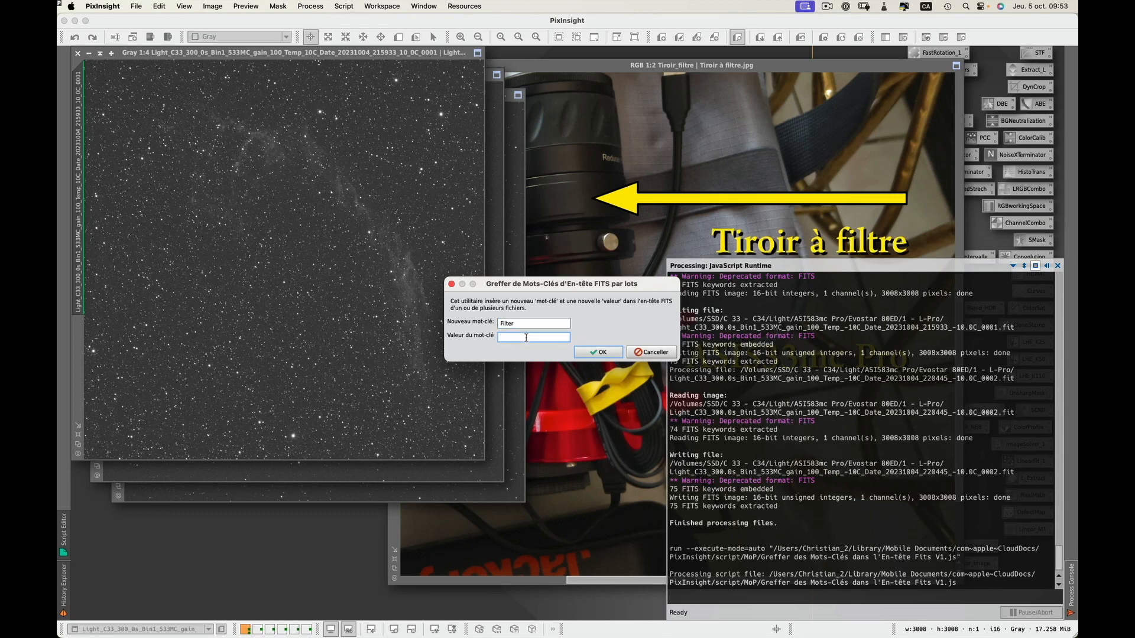
pyautogui.write('Extreme')
pyautogui.click(599, 353)
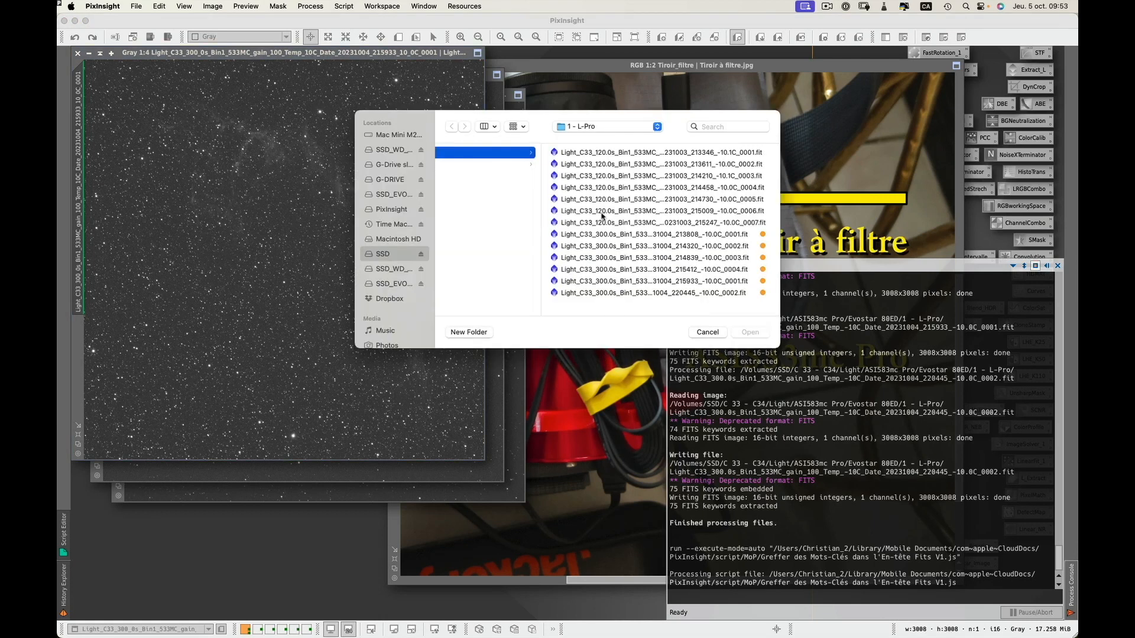
# Apply the keyword to the 600 s light files 0001 to 0016 in the 2 - L-Extreme folder and dismiss the process console
pyautogui.click(598, 127)
pyautogui.click(594, 138)
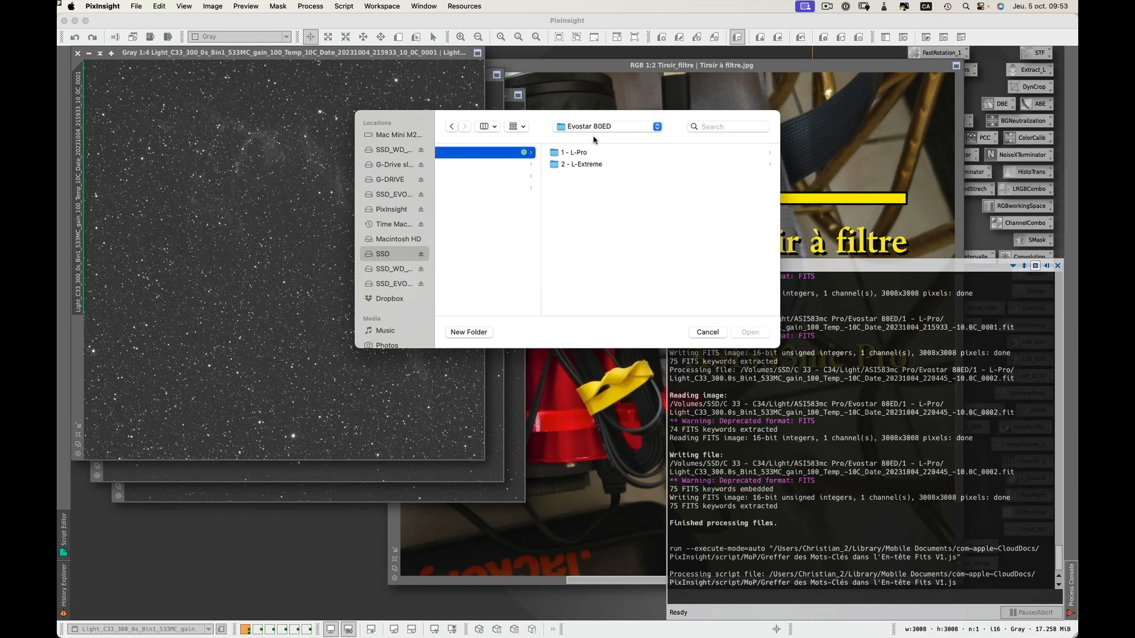
pyautogui.click(589, 164)
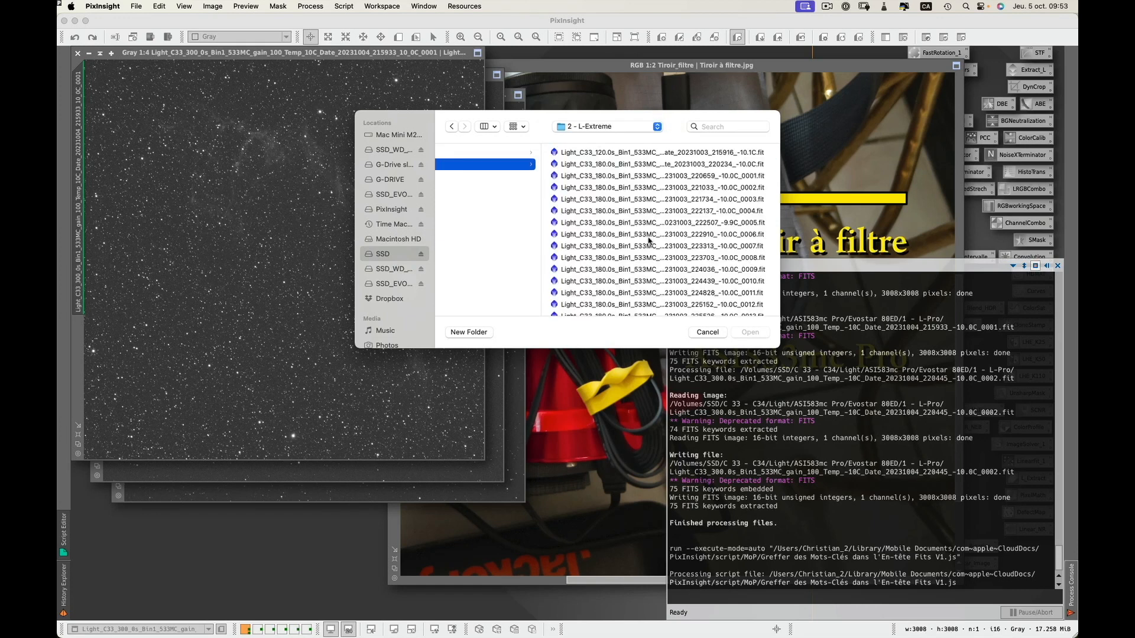
pyautogui.scroll(-5, 648, 241)
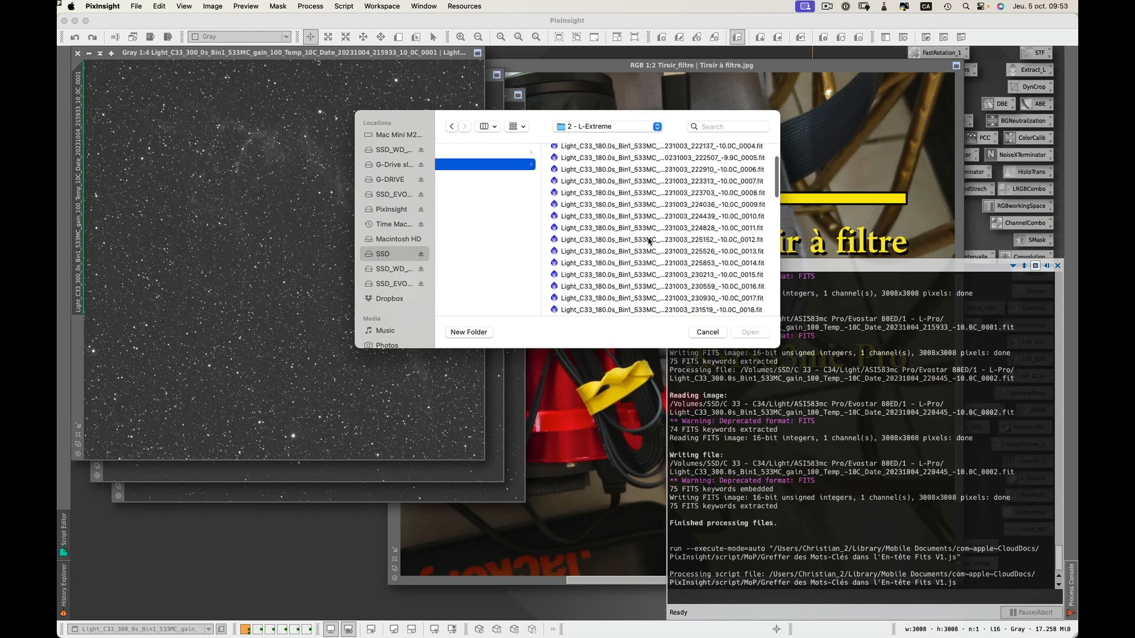
pyautogui.scroll(-7, 648, 240)
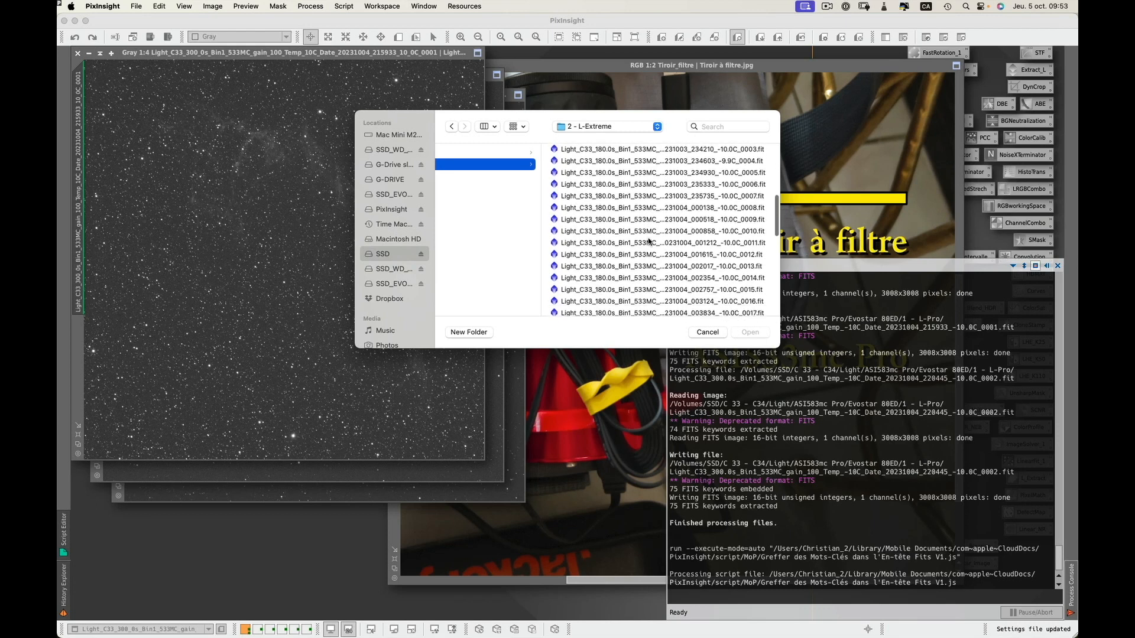
pyautogui.scroll(-7, 649, 241)
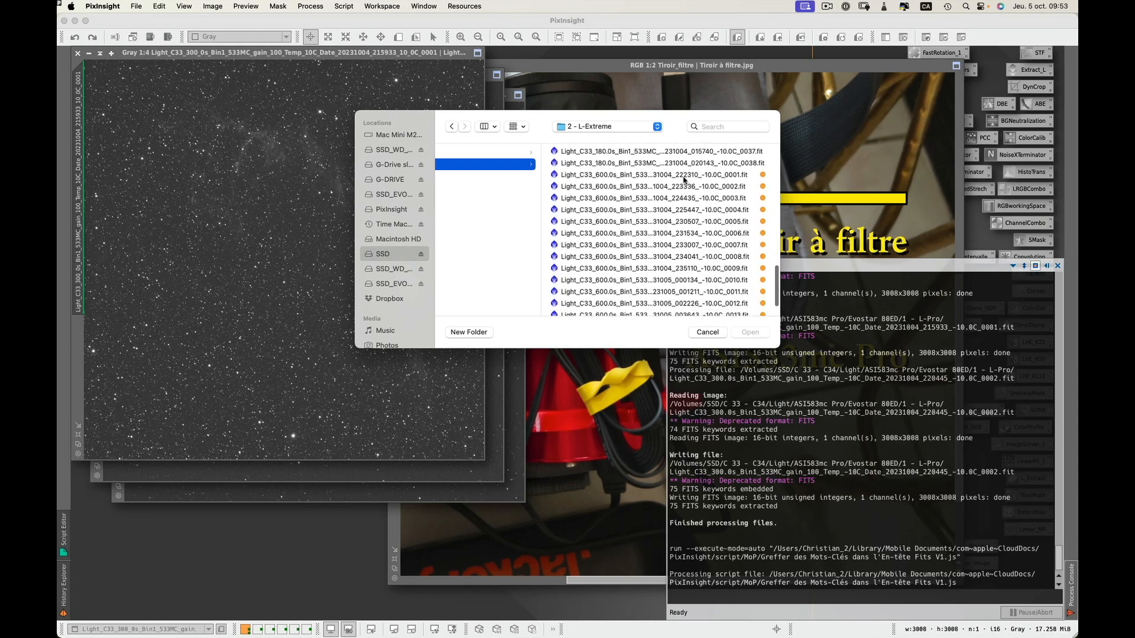
pyautogui.click(684, 177)
pyautogui.scroll(-5, 591, 254)
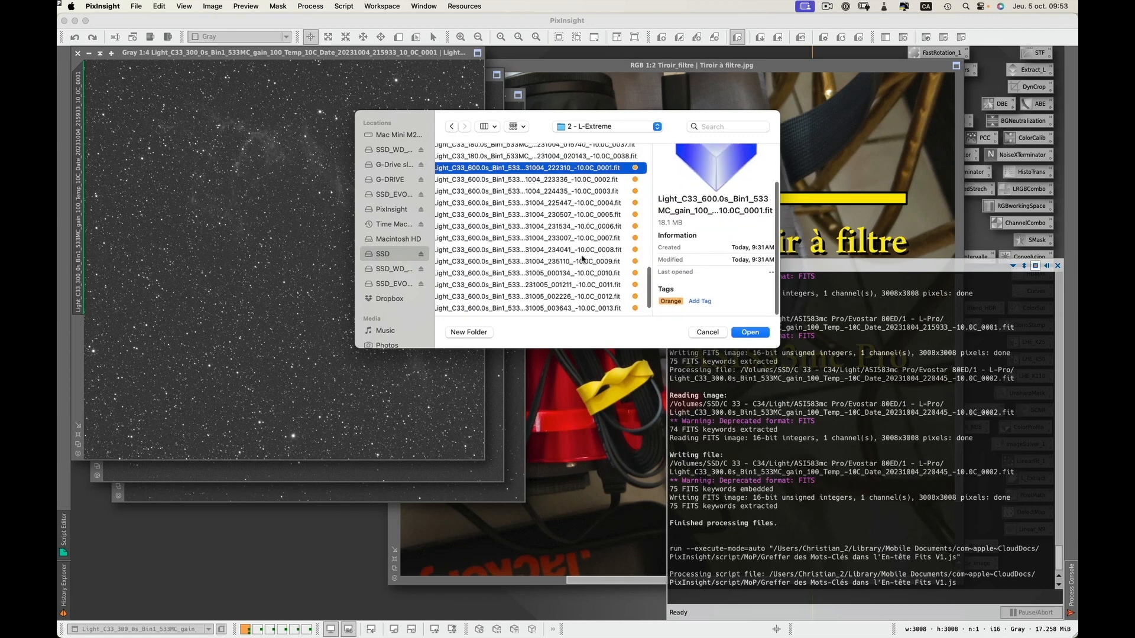
pyautogui.keyDown('shift'); pyautogui.click(587, 305); pyautogui.keyUp('shift')
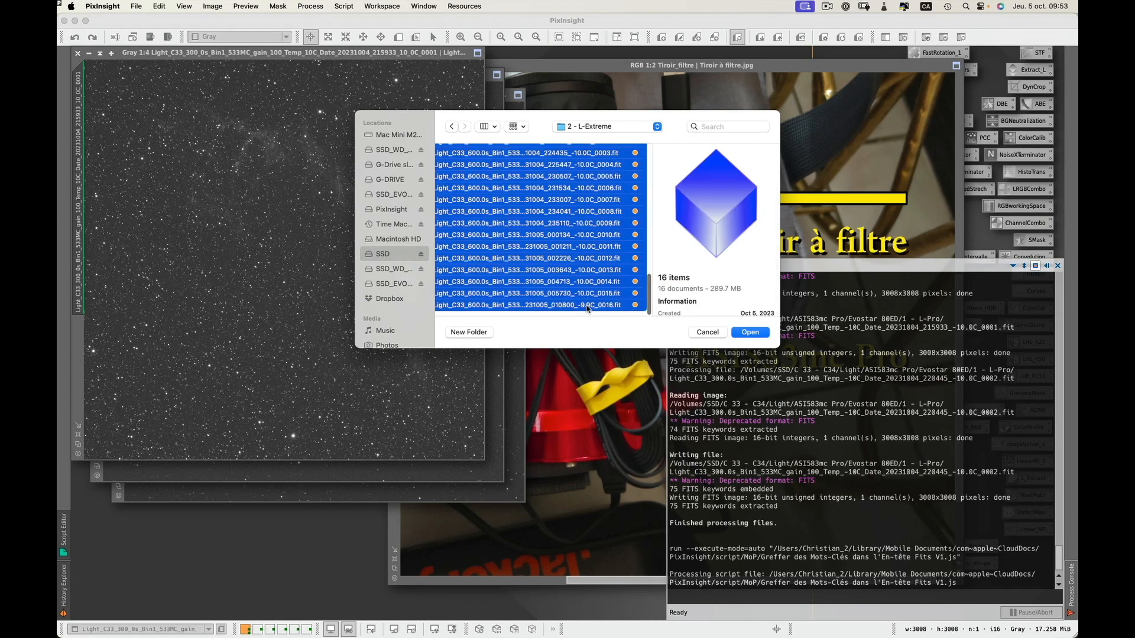
pyautogui.click(749, 332)
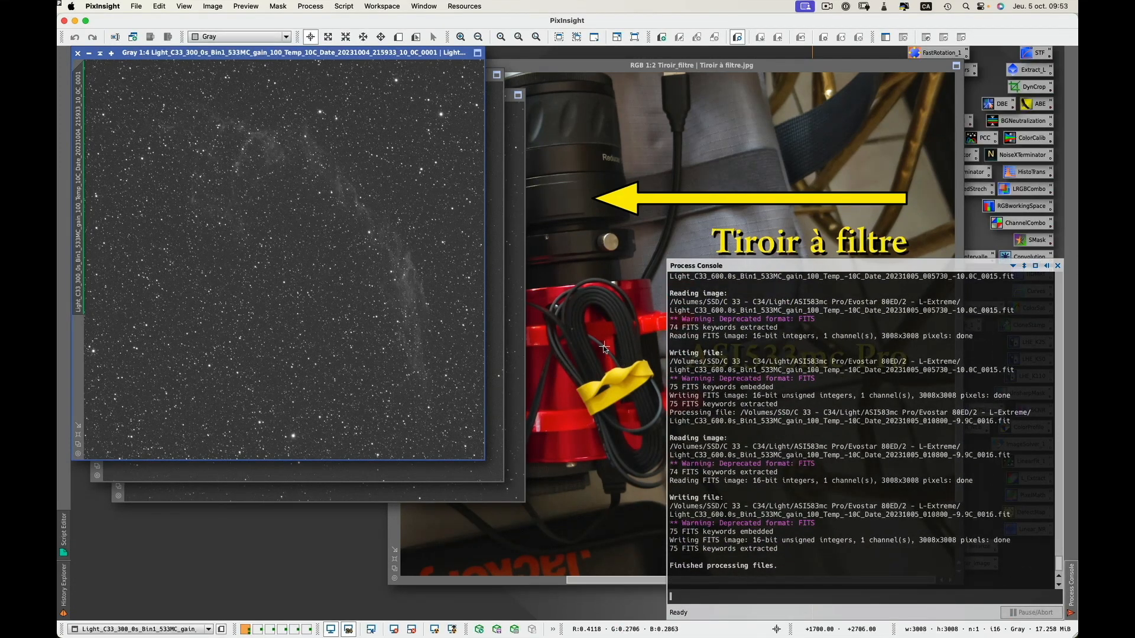
pyautogui.click(331, 538)
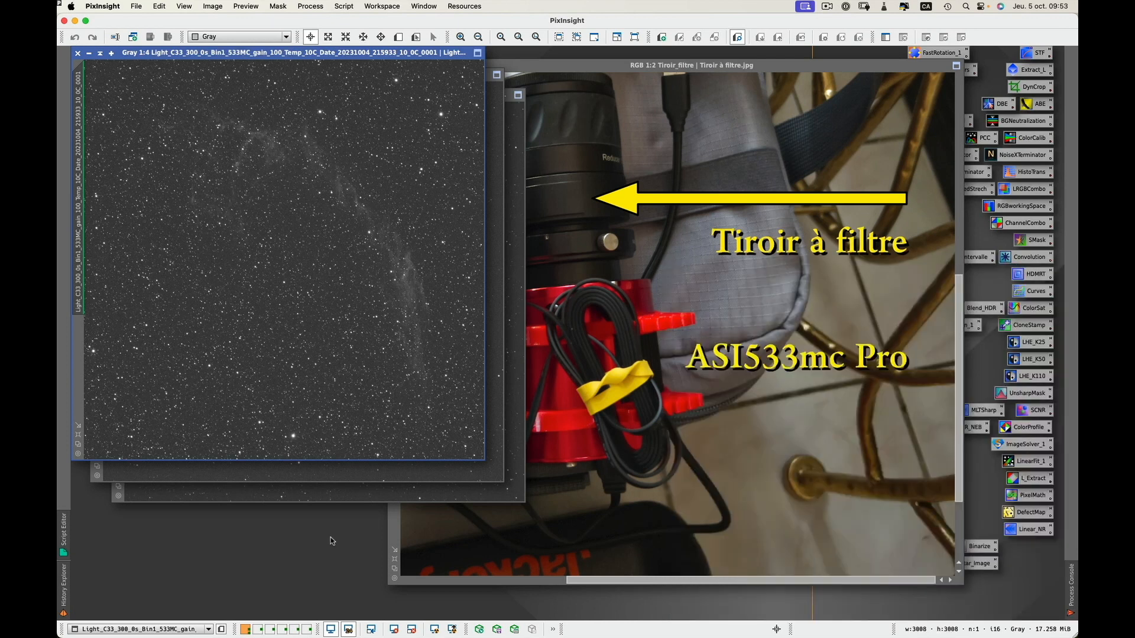